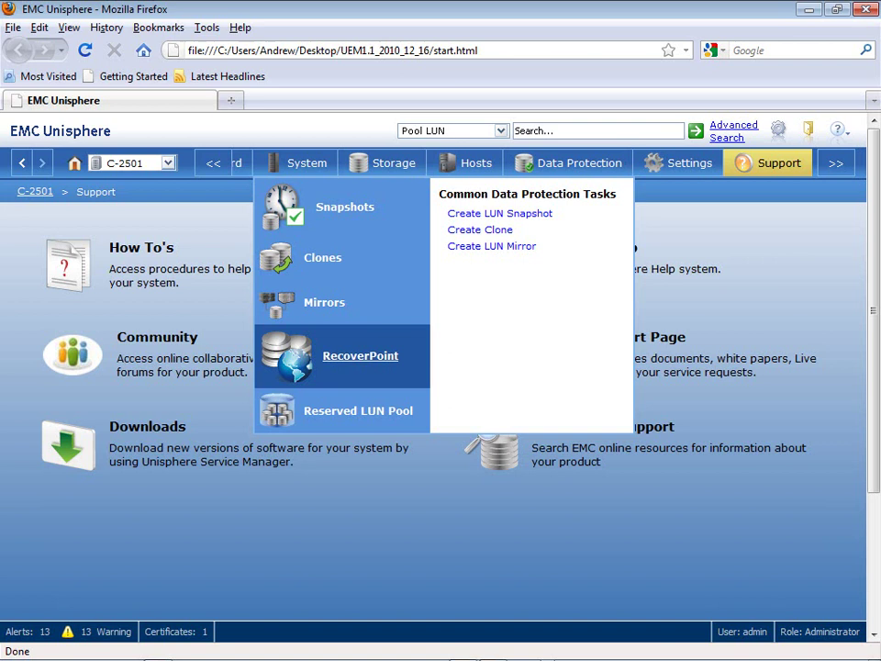
Step: Open the RecoverPoint consistency groups of C-2501 and expand cg_test to view its copies
left_click(360, 356)
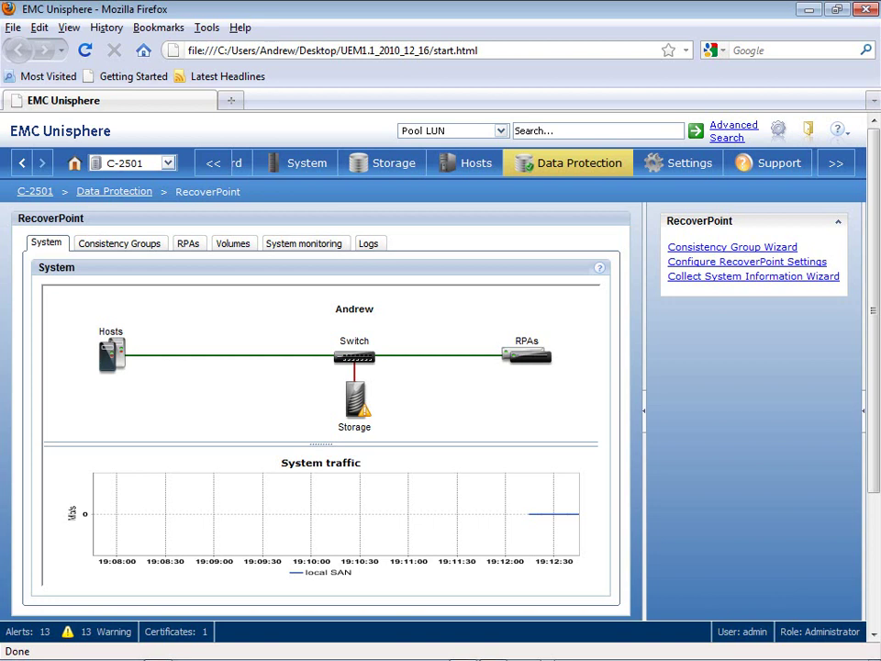
left_click(119, 244)
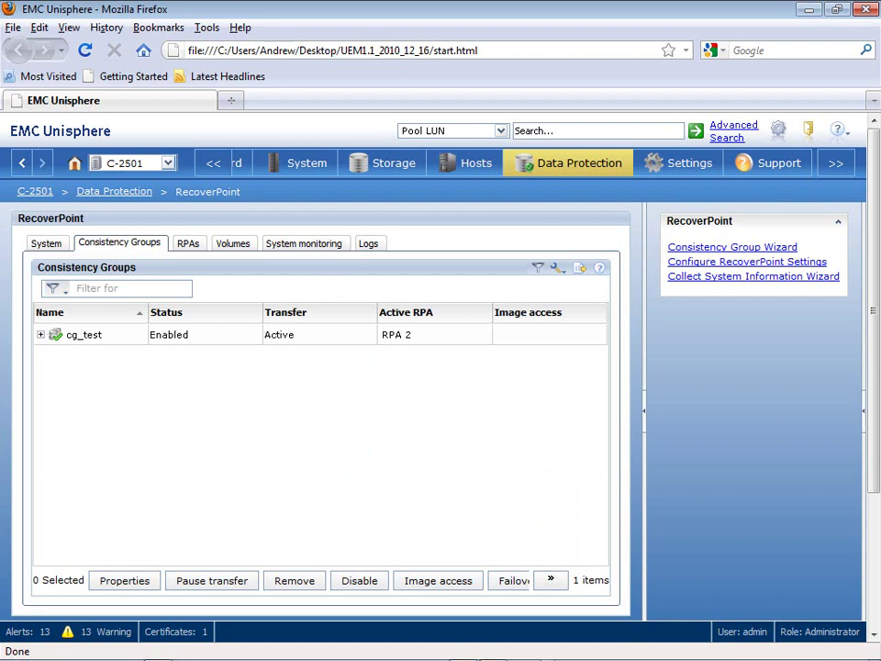
left_click(41, 334)
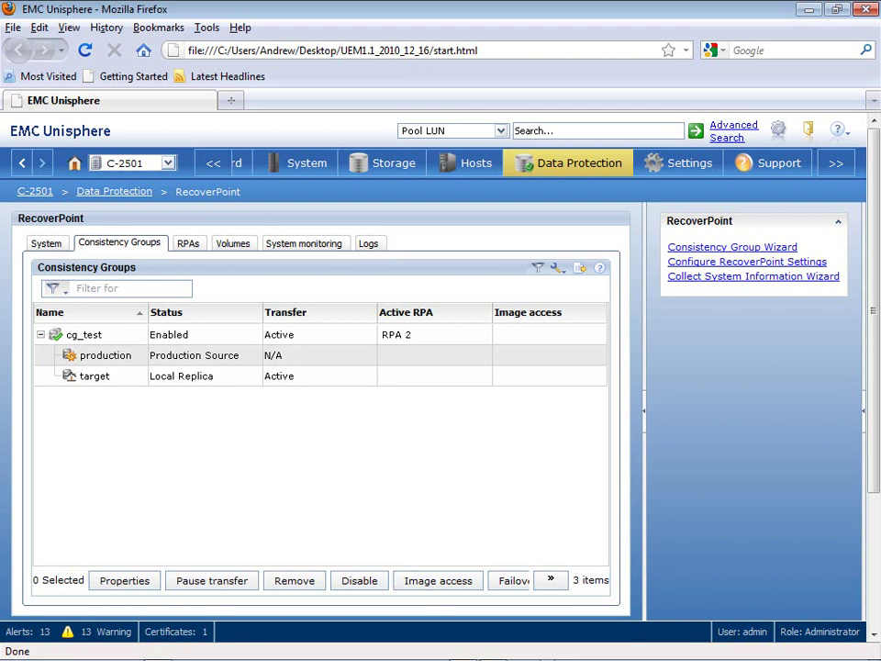
Step: Examine the RecoverPoint volumes, checking the target and production replication volumes of RSet 1 in cg_test
left_click(233, 243)
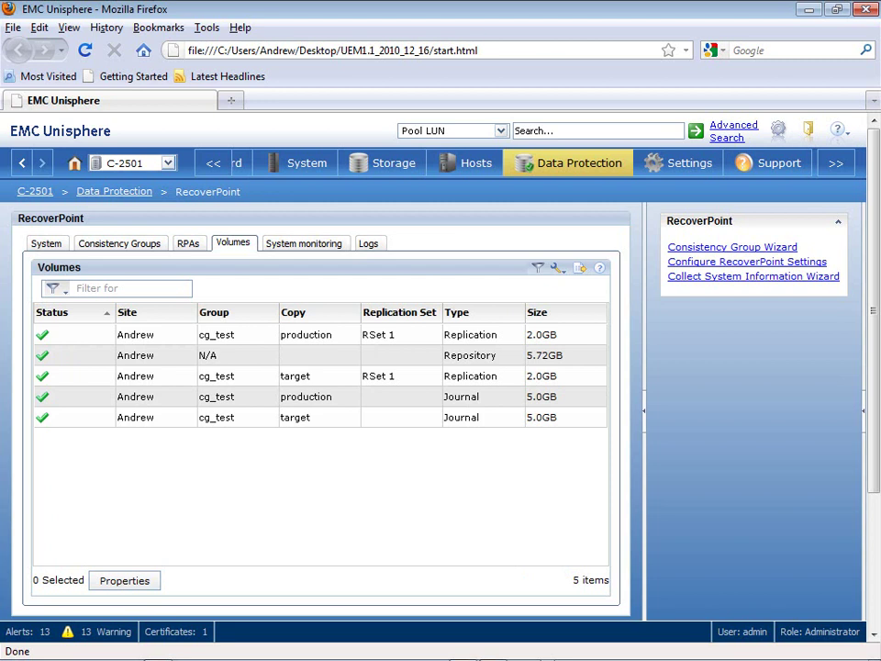
left_click(320, 376)
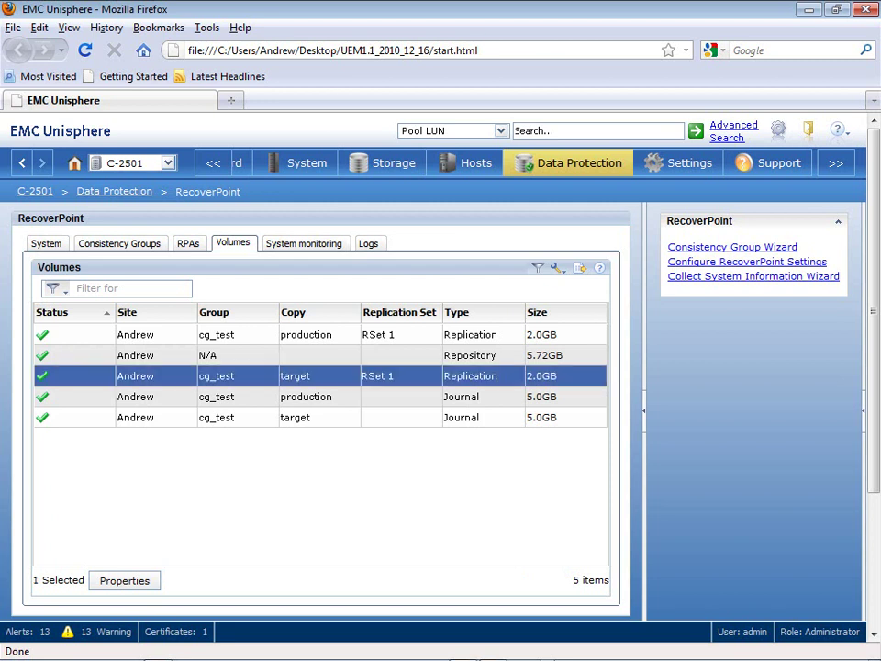
left_click(321, 334)
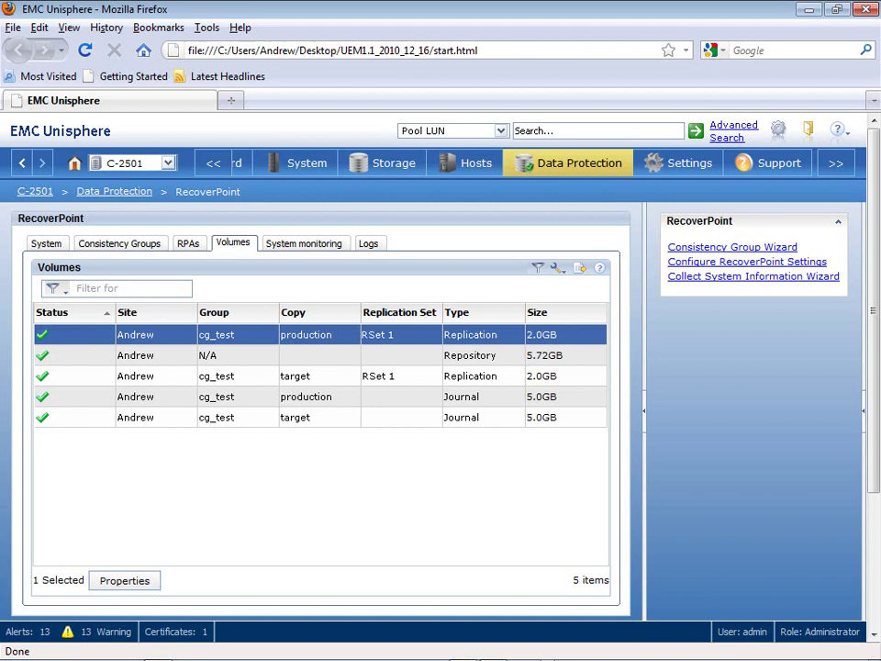
Step: Return to the consistency groups, expand cg_test and sort the list by name in descending order
left_click(119, 244)
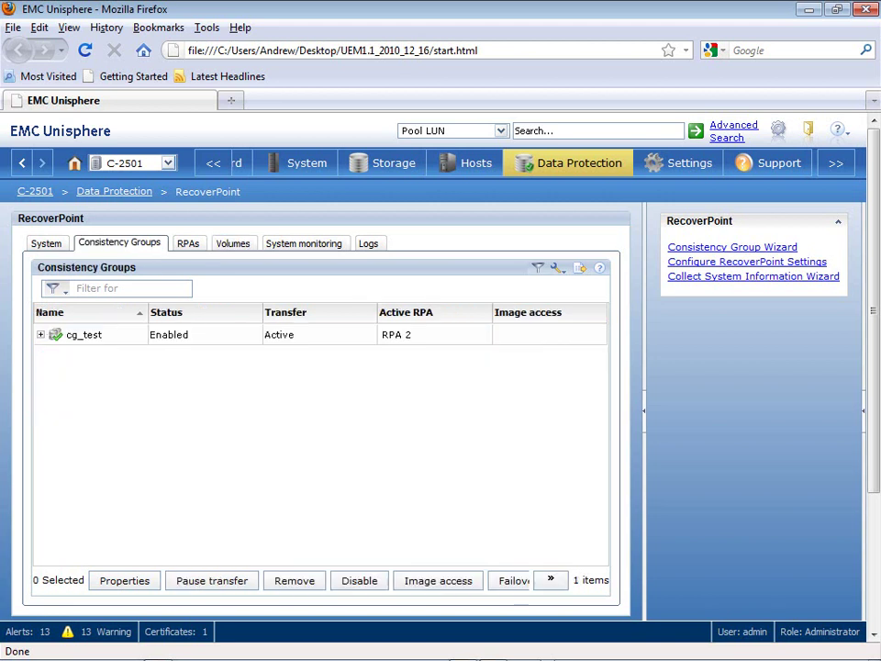
left_click(40, 335)
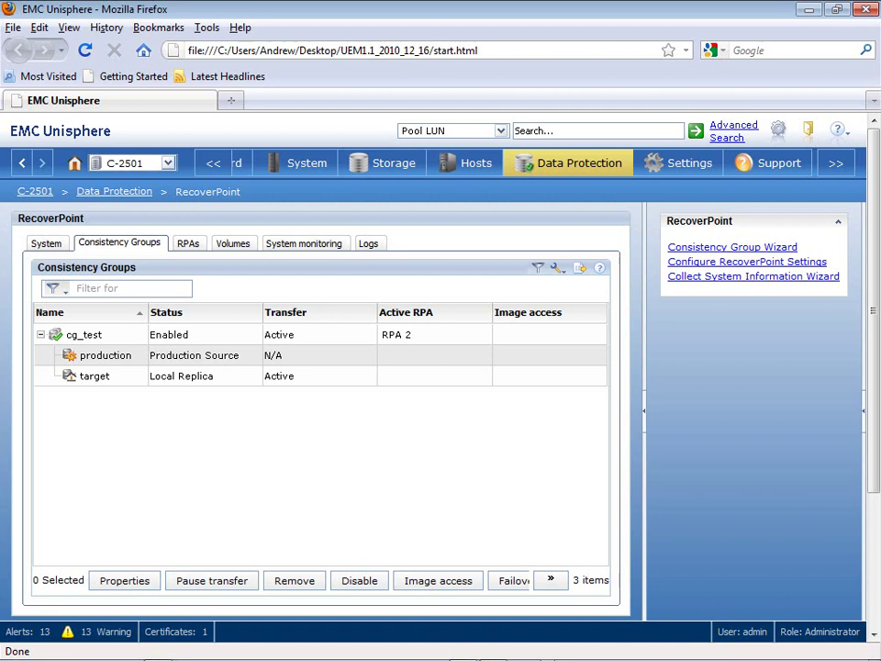
left_click(88, 312)
Step: Bookmark a snapshot of the cg_test consistency group with the name test_bookmark
left_click(83, 334)
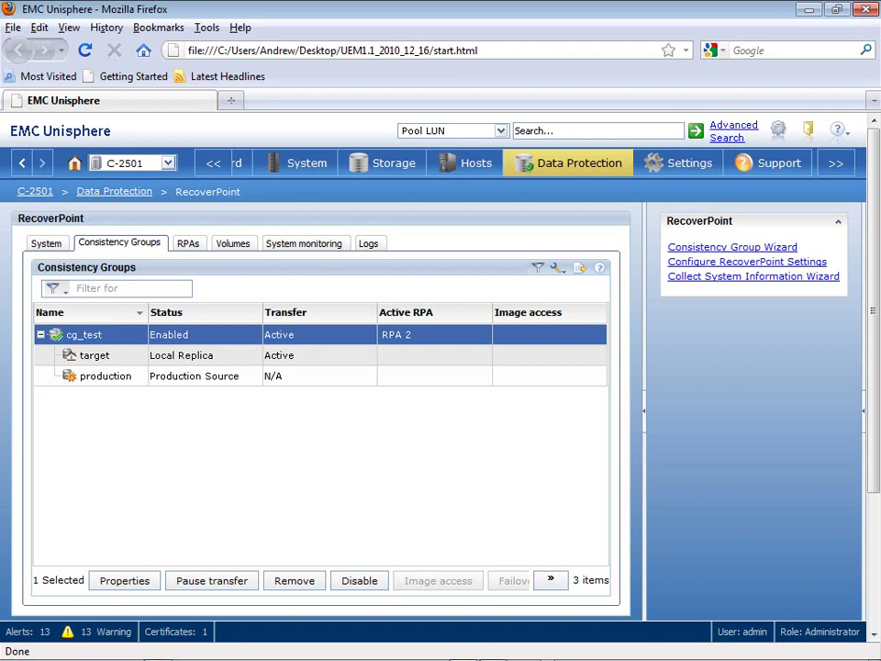
left_click_drag(645, 367, 737, 367)
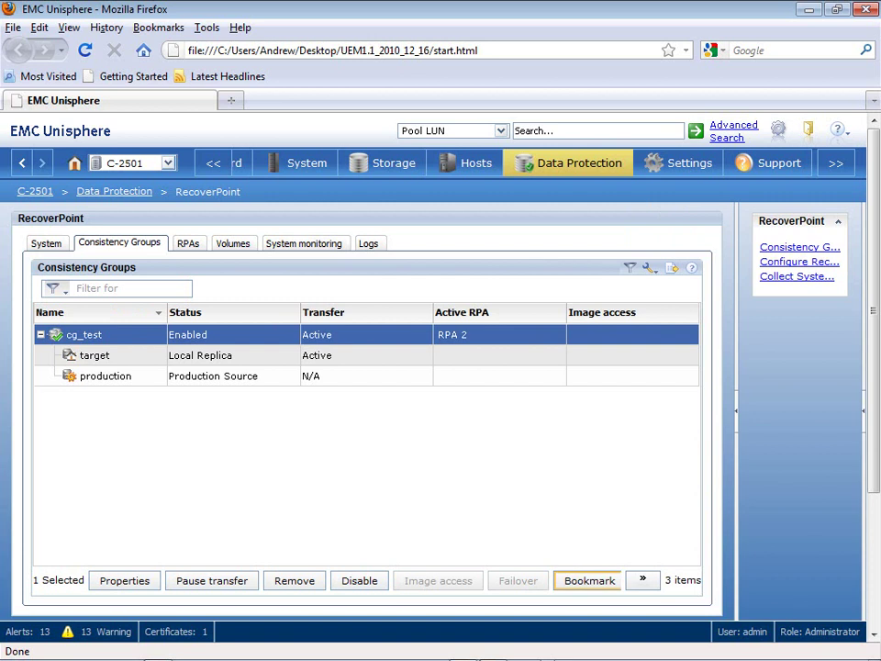
left_click(589, 580)
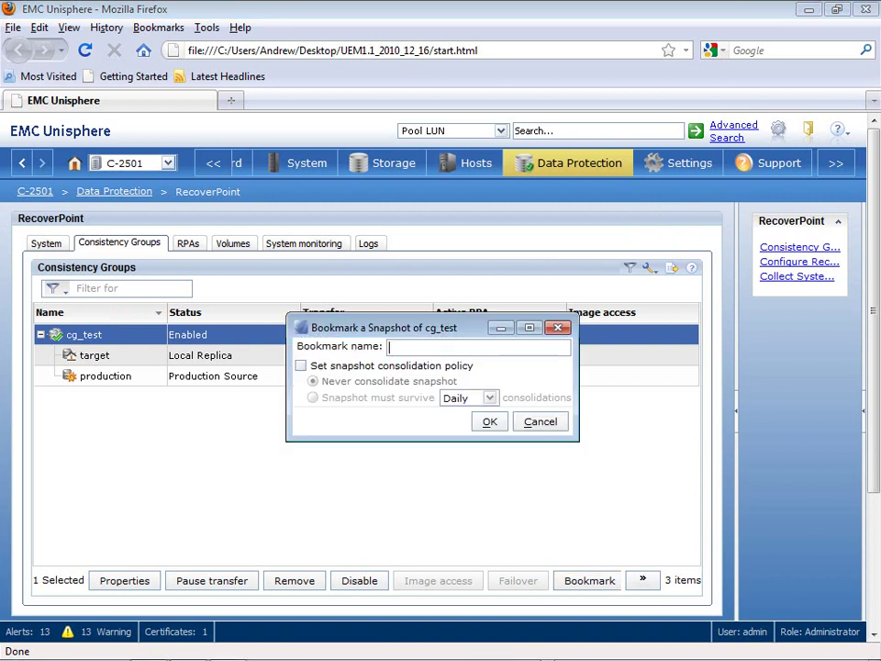
type("test_bookmark")
key("Return")
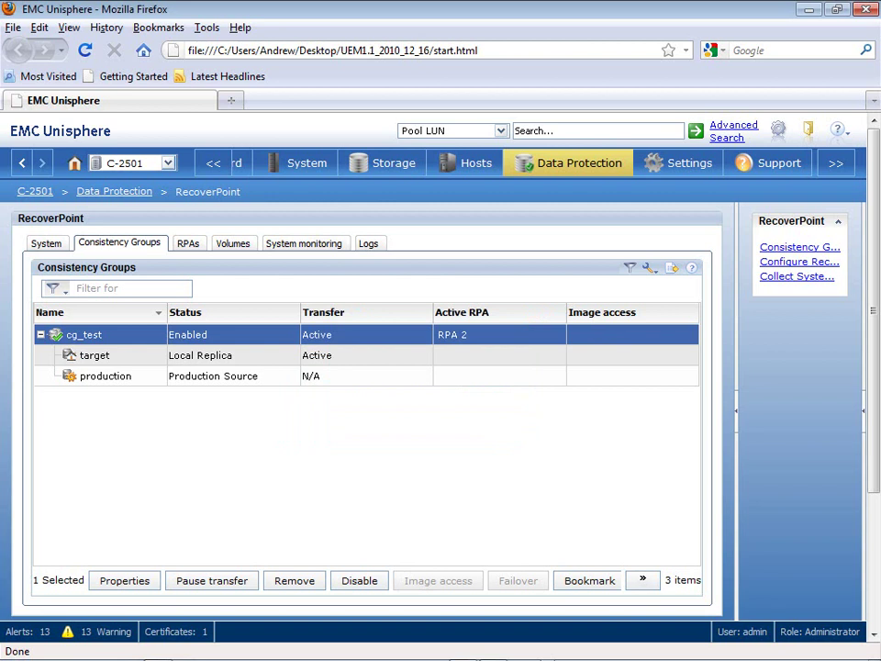
Step: Start enabling image access for the target replica of cg_test, choosing to select an image from the list
left_click(94, 355)
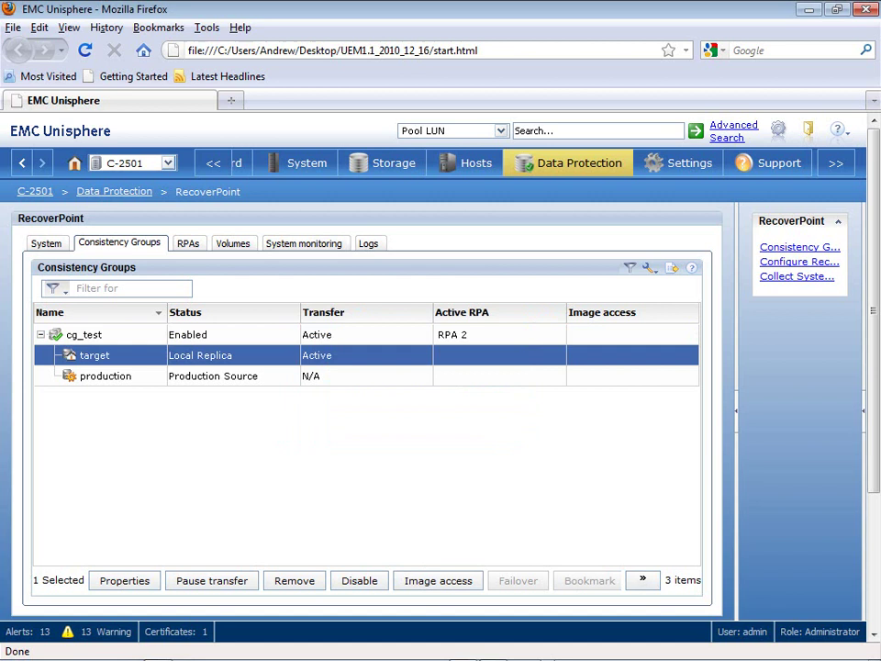
left_click(438, 580)
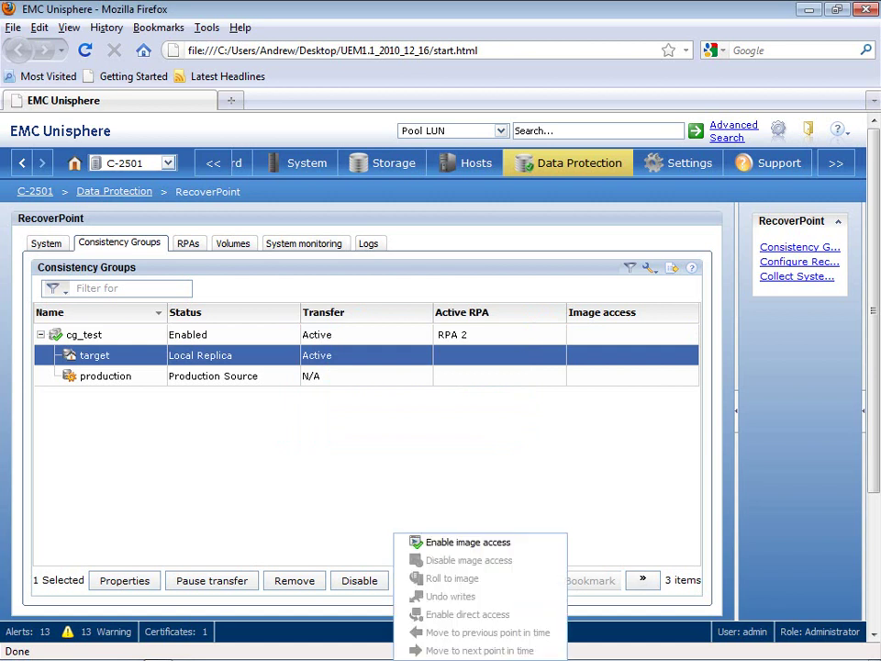
left_click(468, 542)
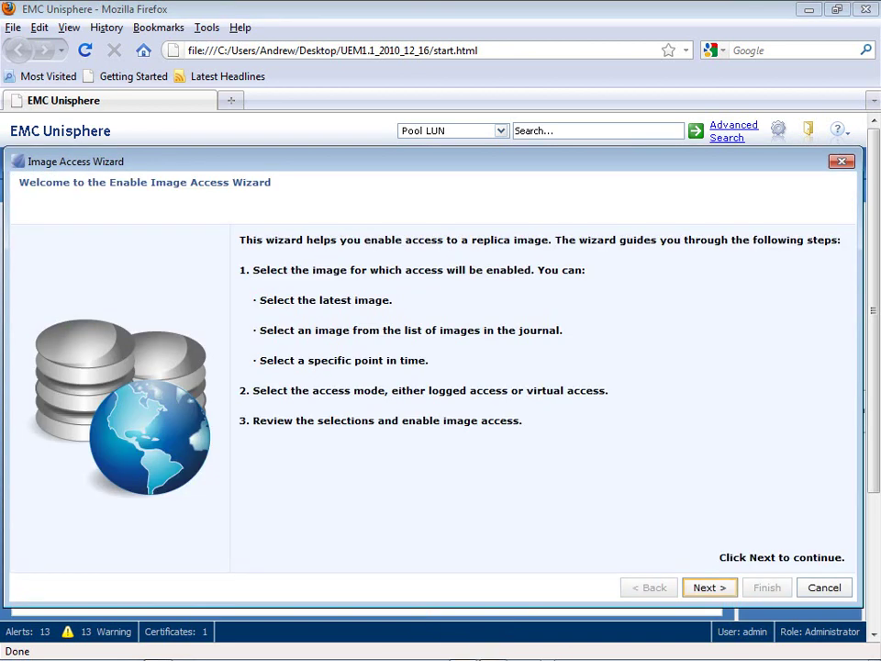
key("Return")
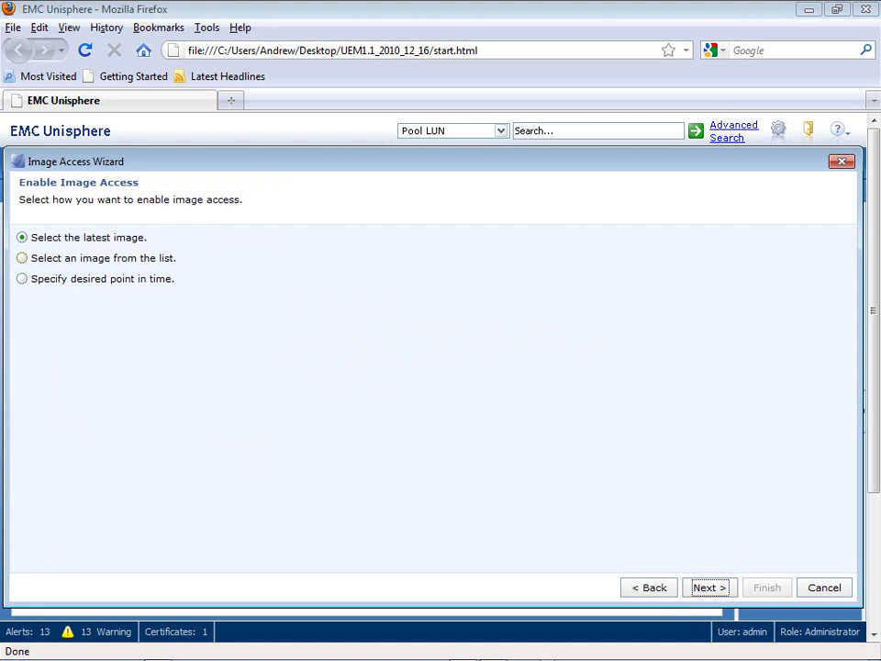
left_click(22, 258)
key("Return")
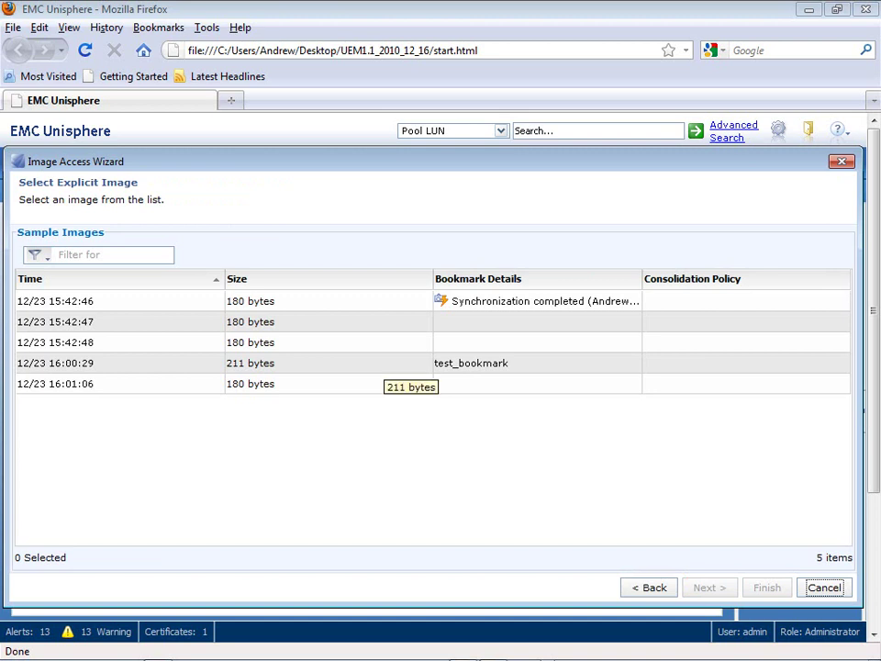
Step: Choose the test_bookmark image with logged (physical) access and complete the image access wizard
left_click(383, 363)
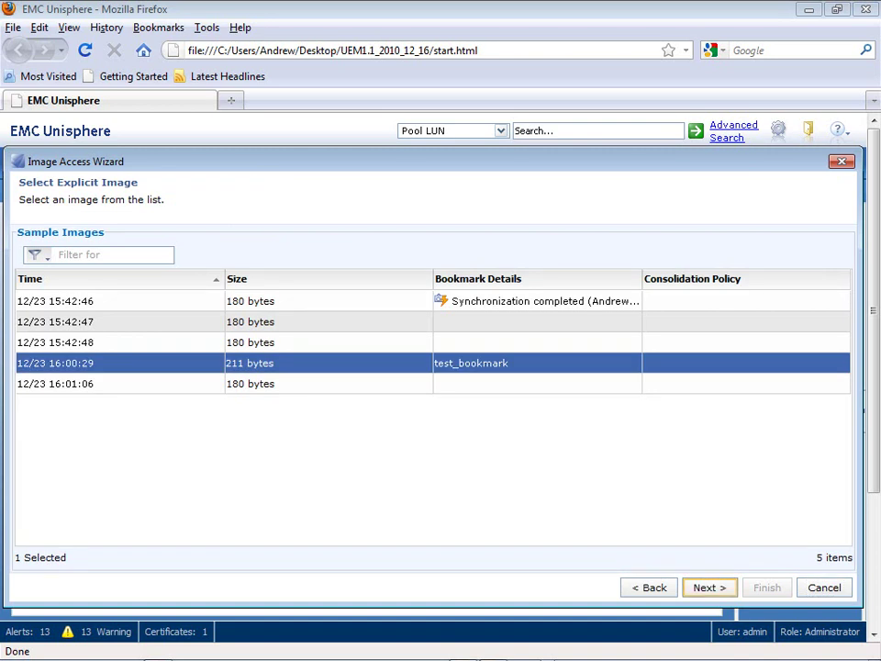
left_click(709, 587)
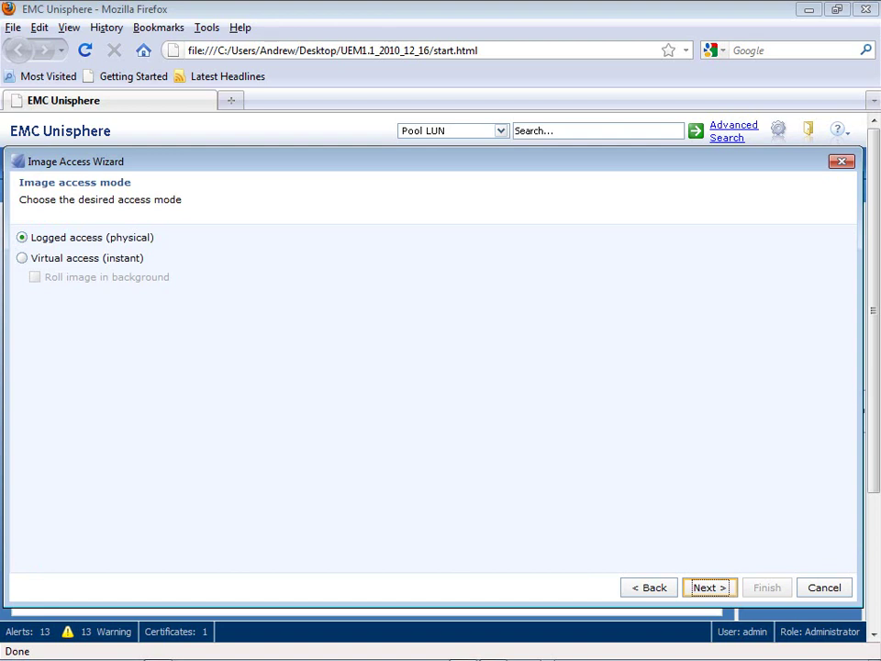
left_click(709, 587)
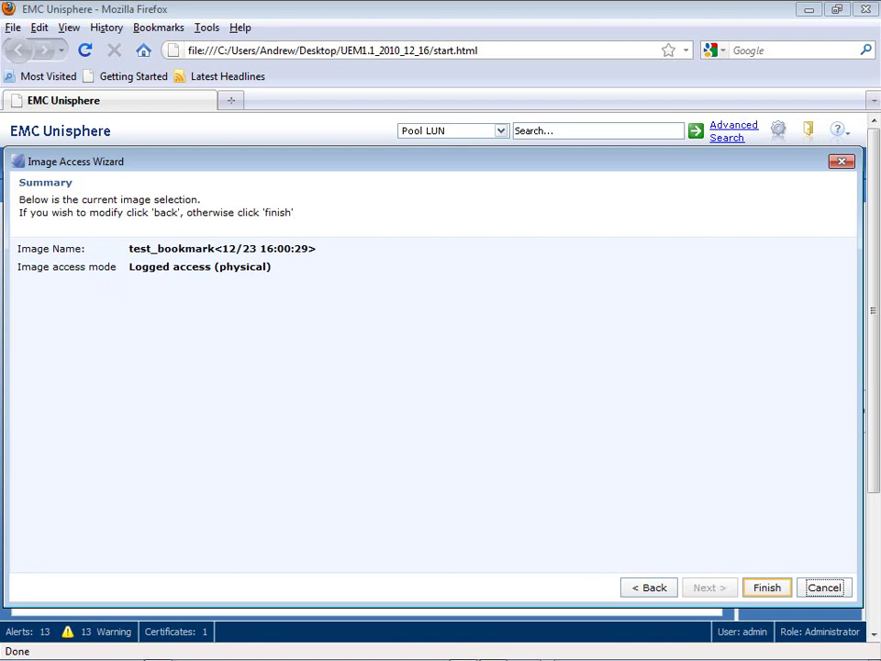
left_click(767, 587)
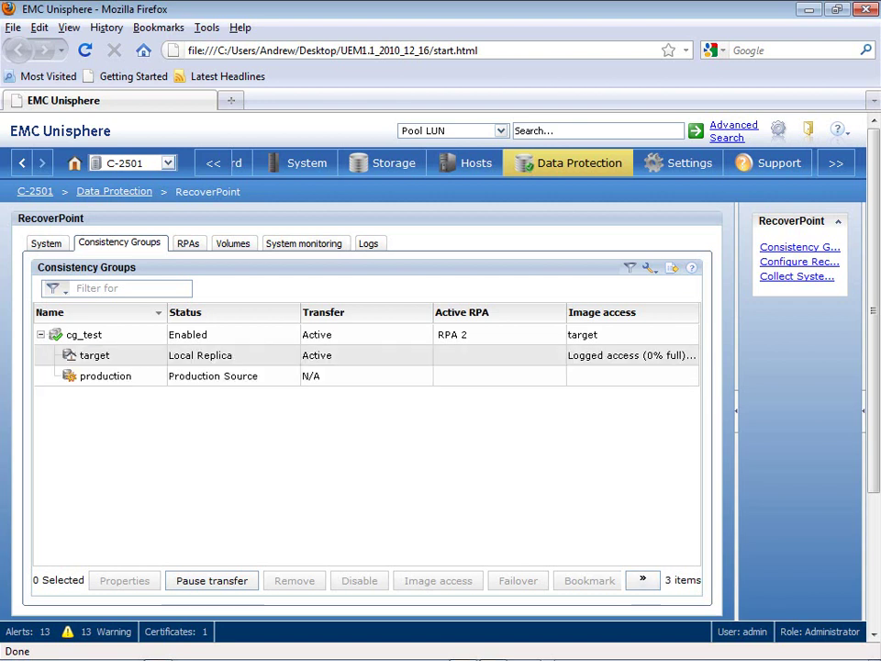
Step: Examine which actions are available for the target replica and for the cg_test consistency group
left_click(94, 355)
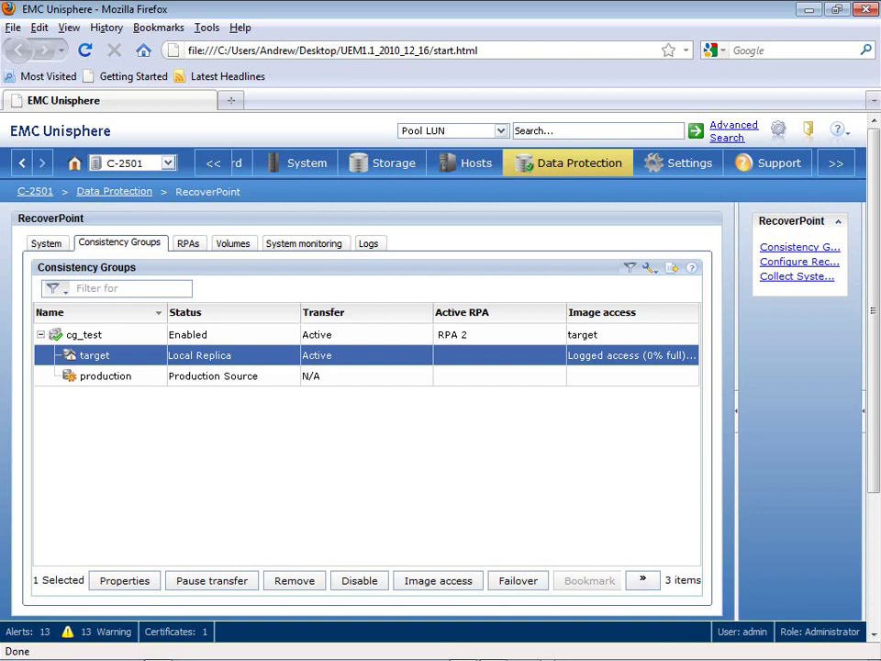
left_click(84, 334)
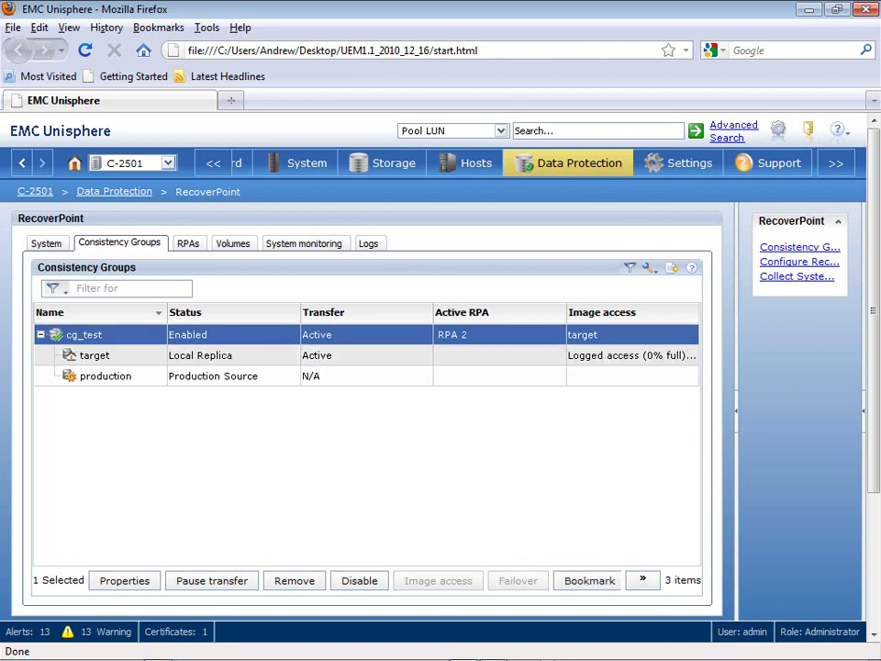
right_click(155, 337)
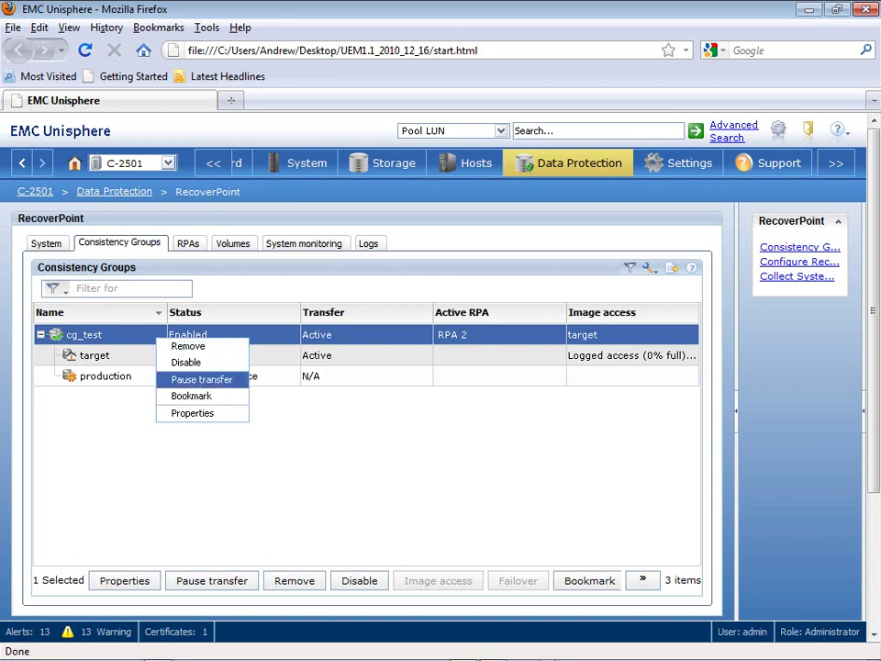
key("Escape")
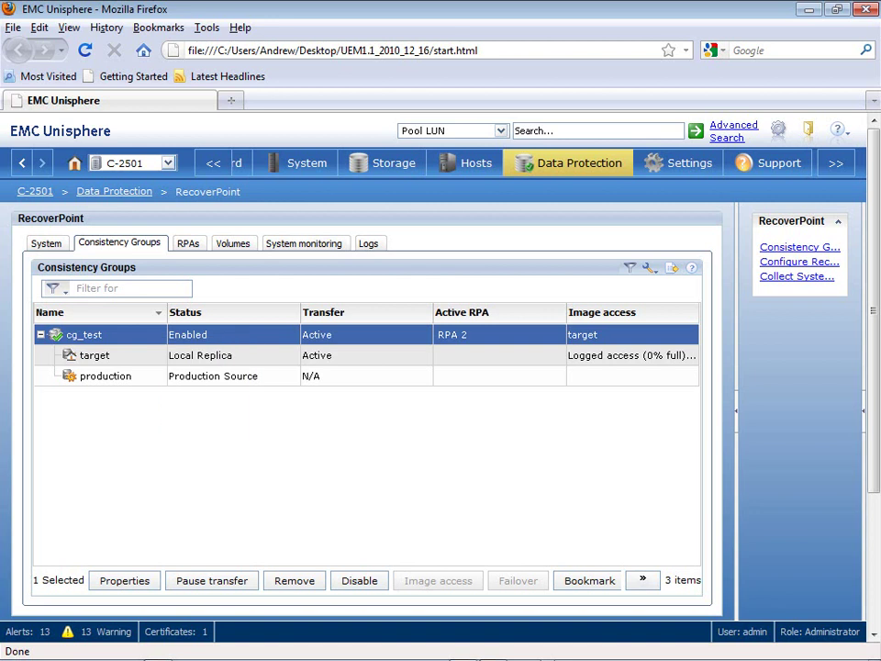
Step: Review the target replica's available actions, from accessing another image through direct access and failover to Recover Production
left_click(171, 357)
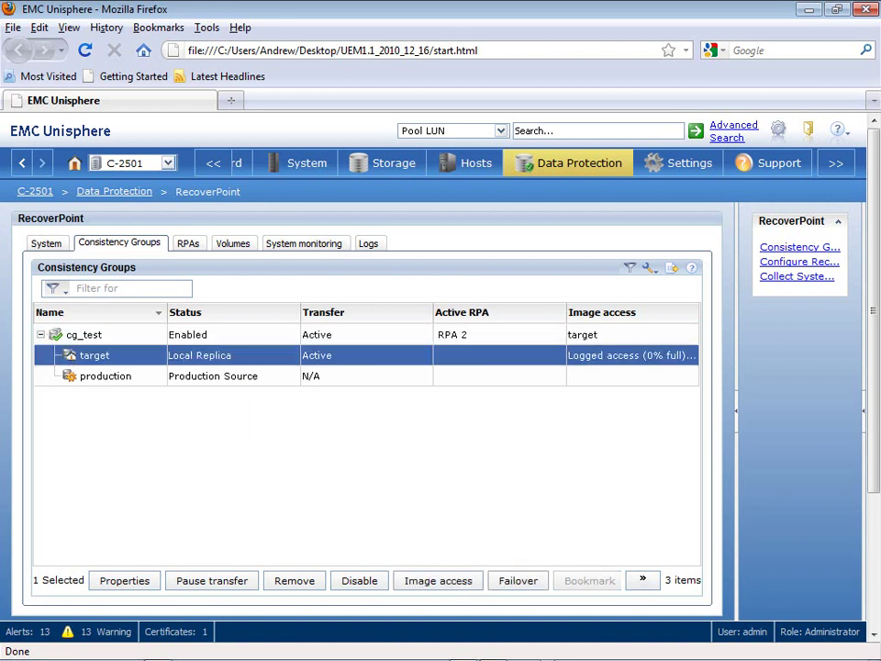
right_click(170, 358)
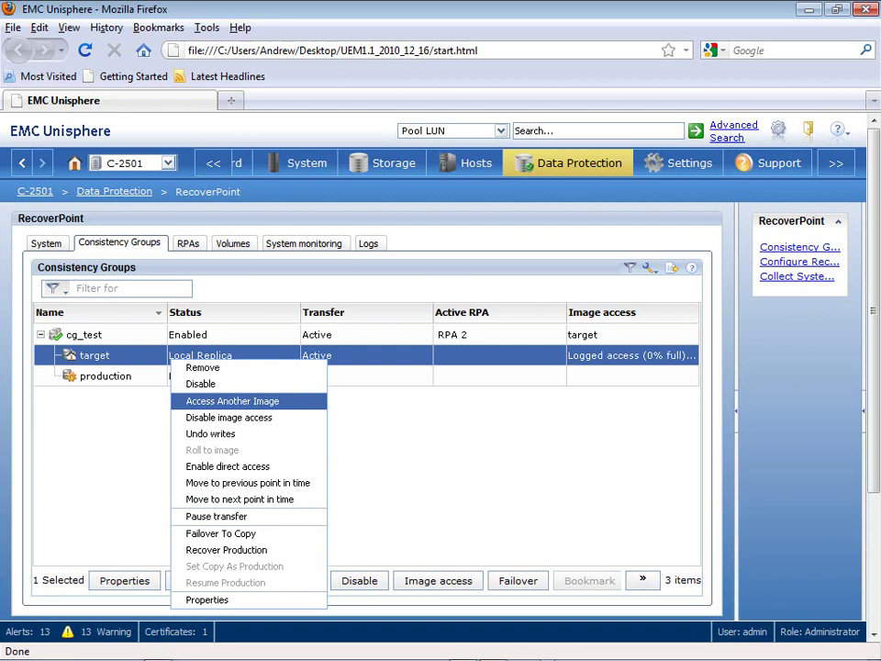
key("Down")
key("Down")
key("Down")
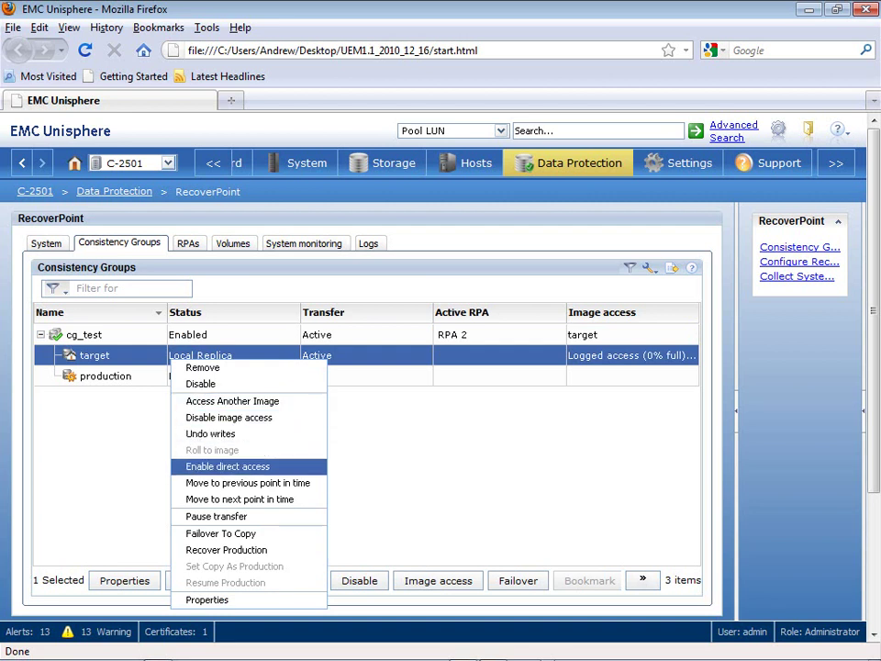
key("Down")
key("Down")
key("Down")
key("Down")
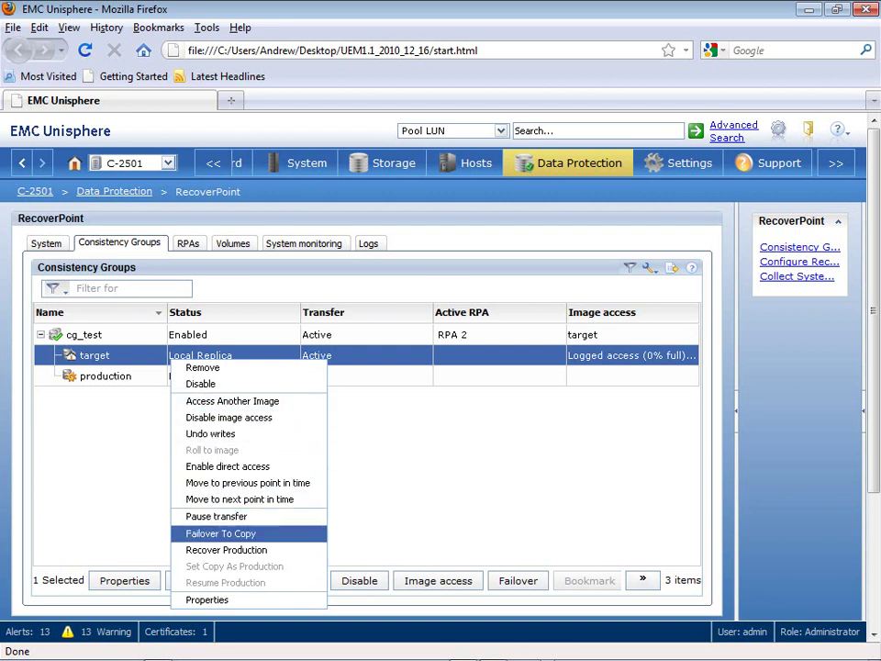
key("Down")
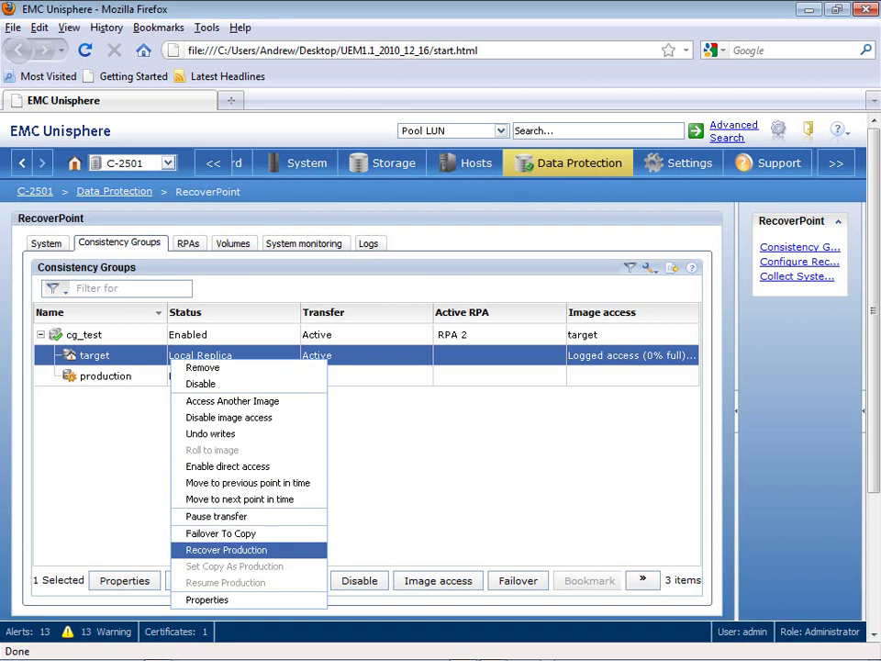